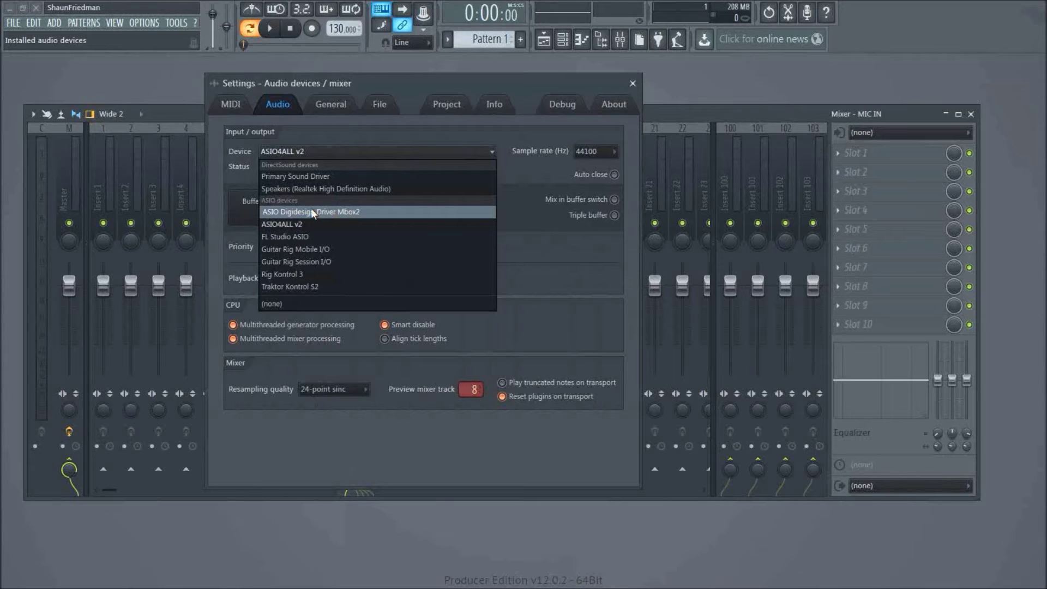
Set the audio device to ASIO Digidesign Driver Mbox2, dismiss the driver error, and close Settings.
click(350, 212)
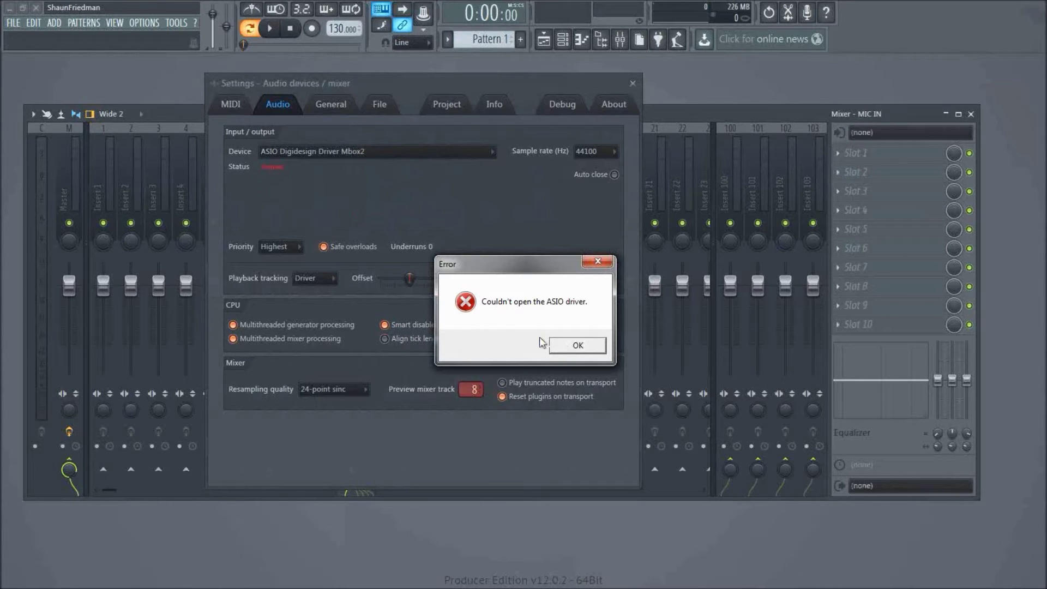
click(567, 346)
click(328, 153)
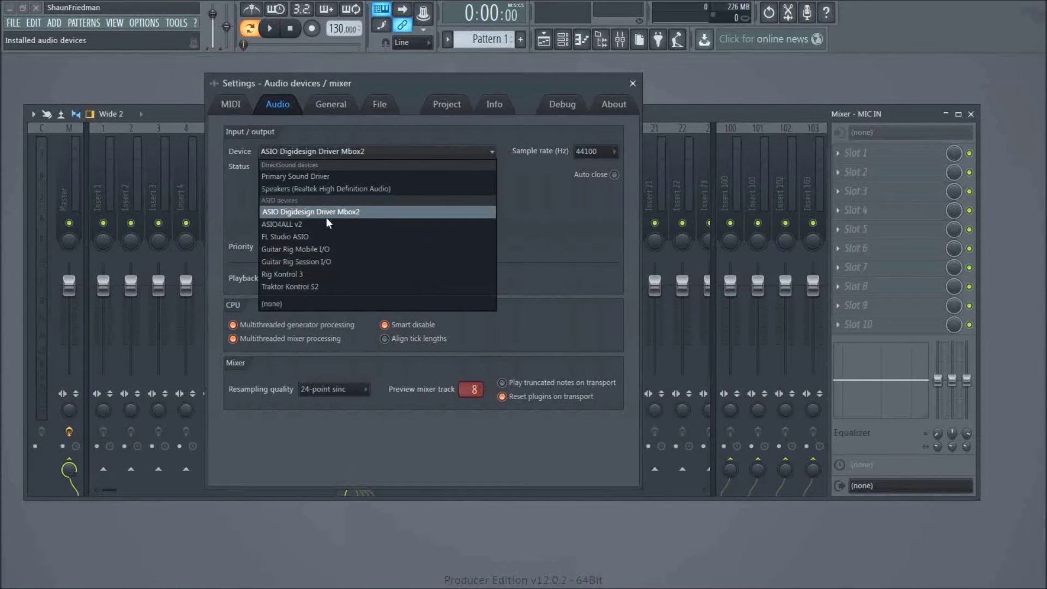
click(663, 112)
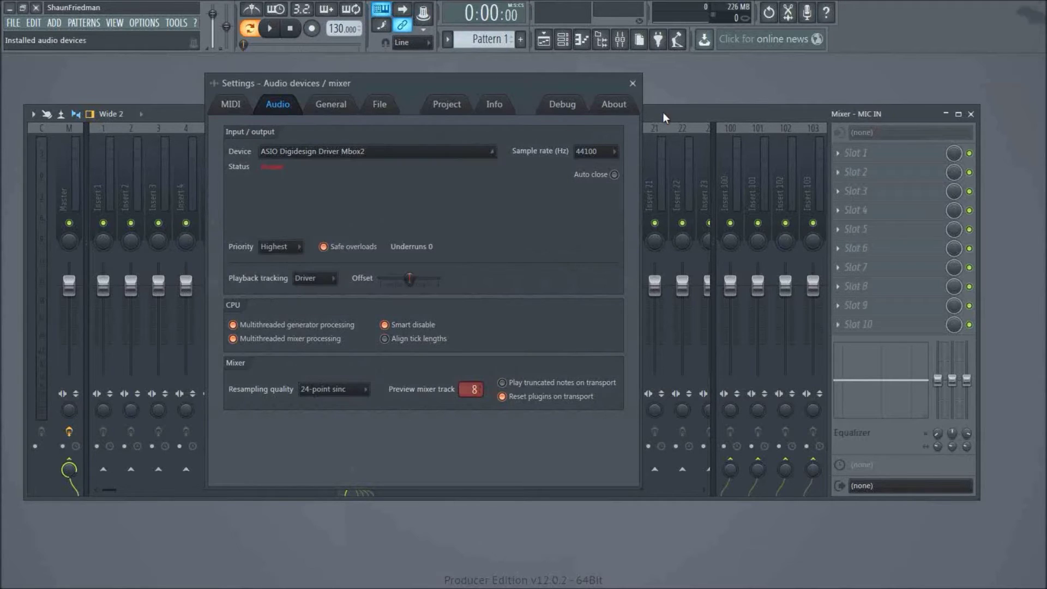
click(632, 83)
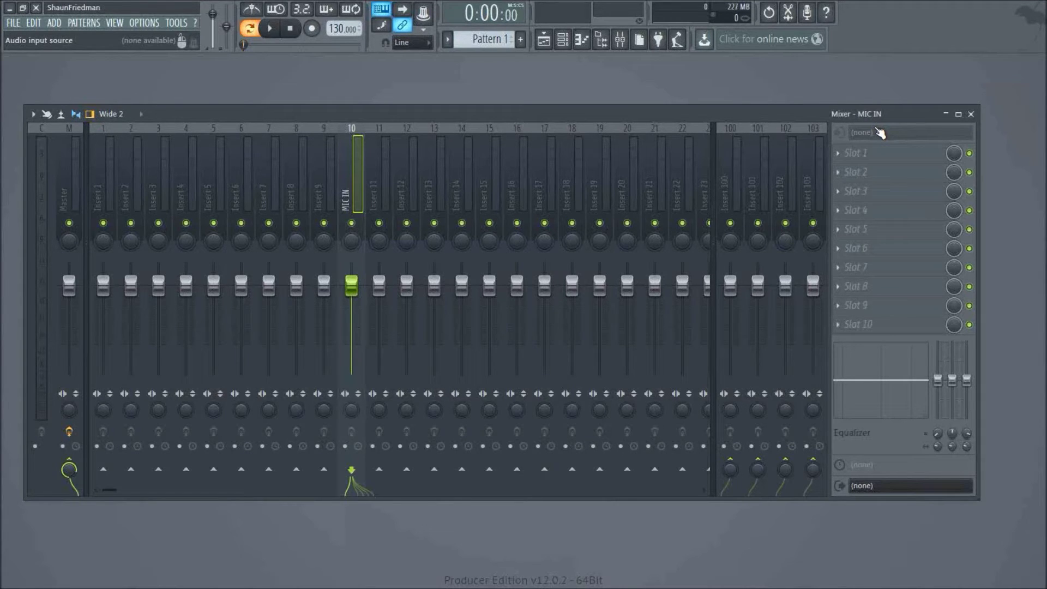
Rename mixer insert 10 (MIC IN) to 'guitar one'.
right_click(359, 186)
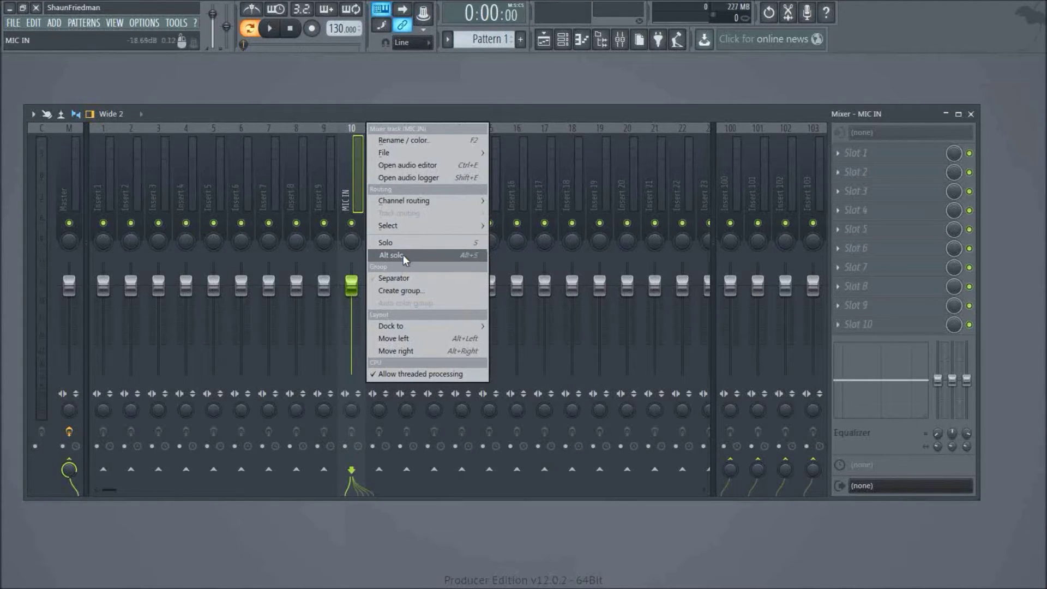
mouse_move(412, 200)
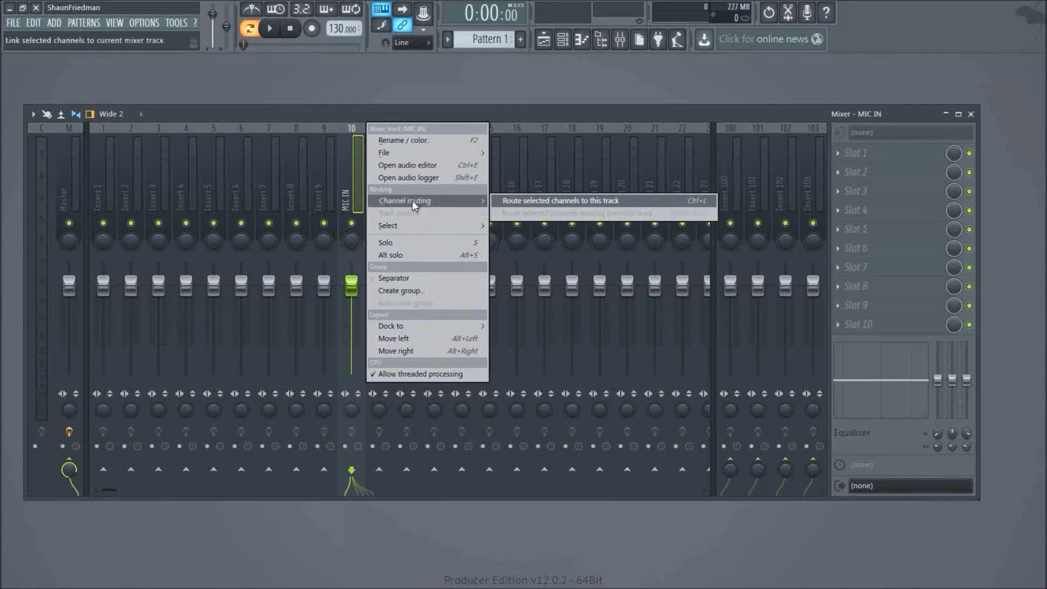
click(365, 186)
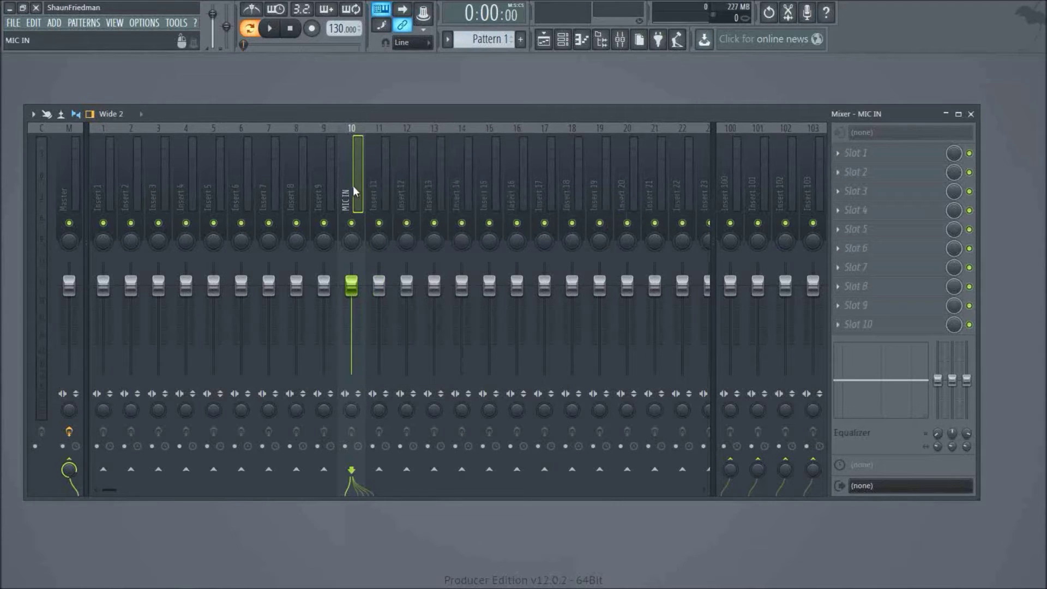
right_click(354, 194)
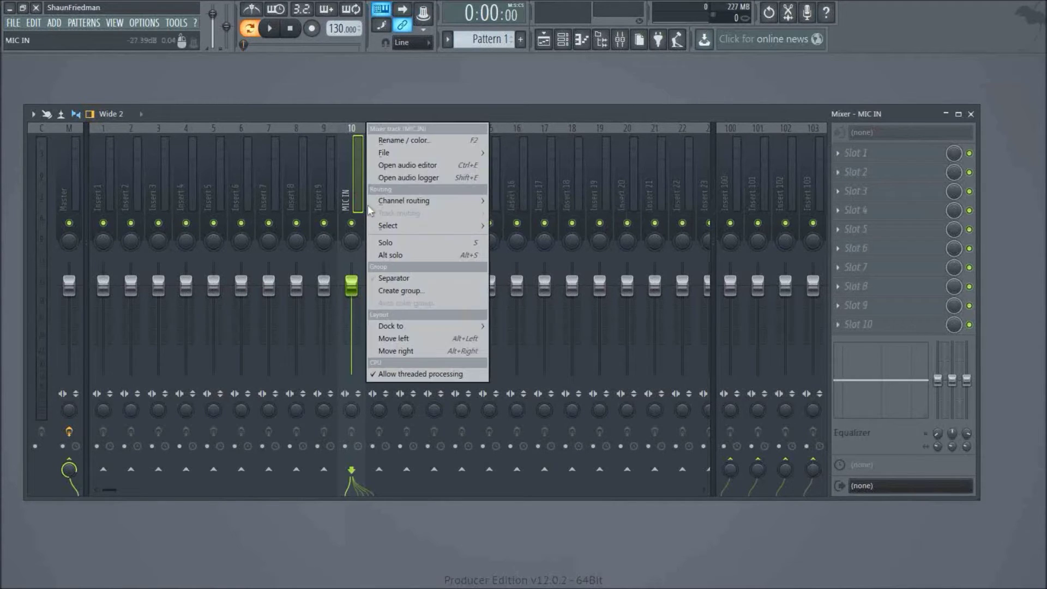
click(420, 141)
click(418, 140)
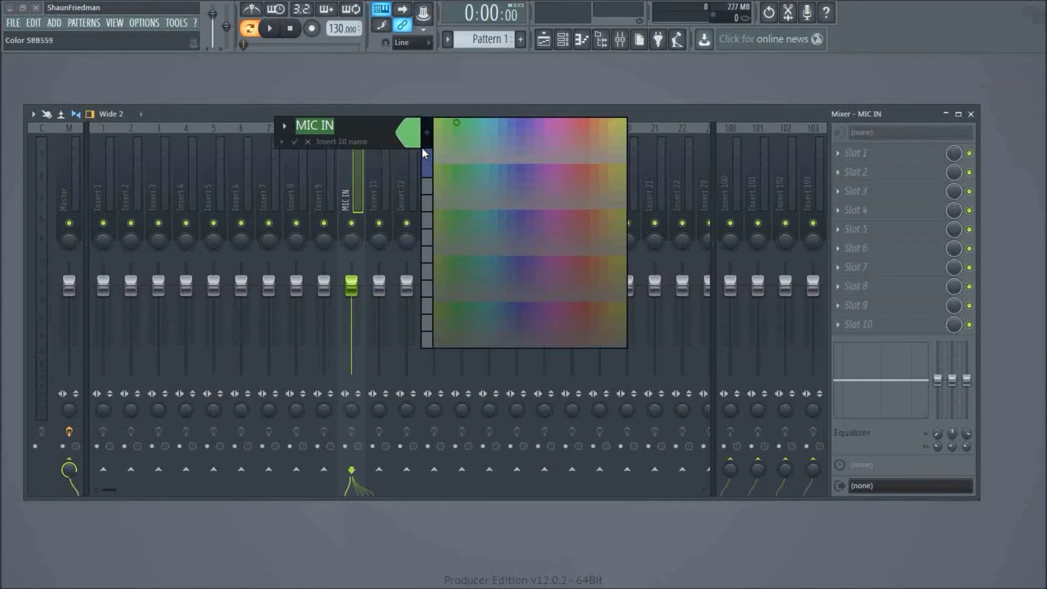
click(353, 168)
right_click(352, 168)
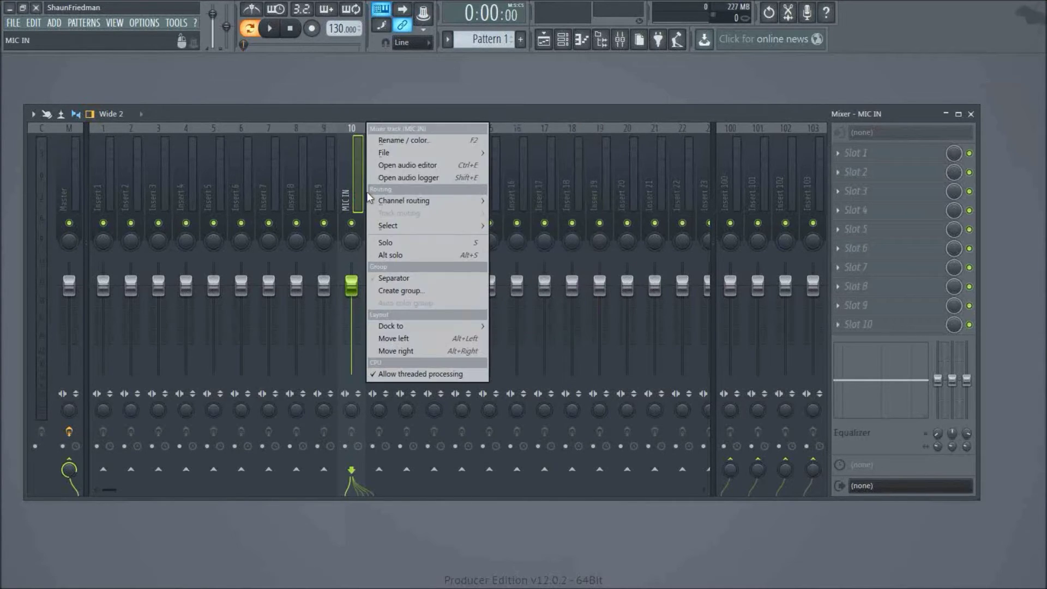
click(399, 140)
text(guitar one)
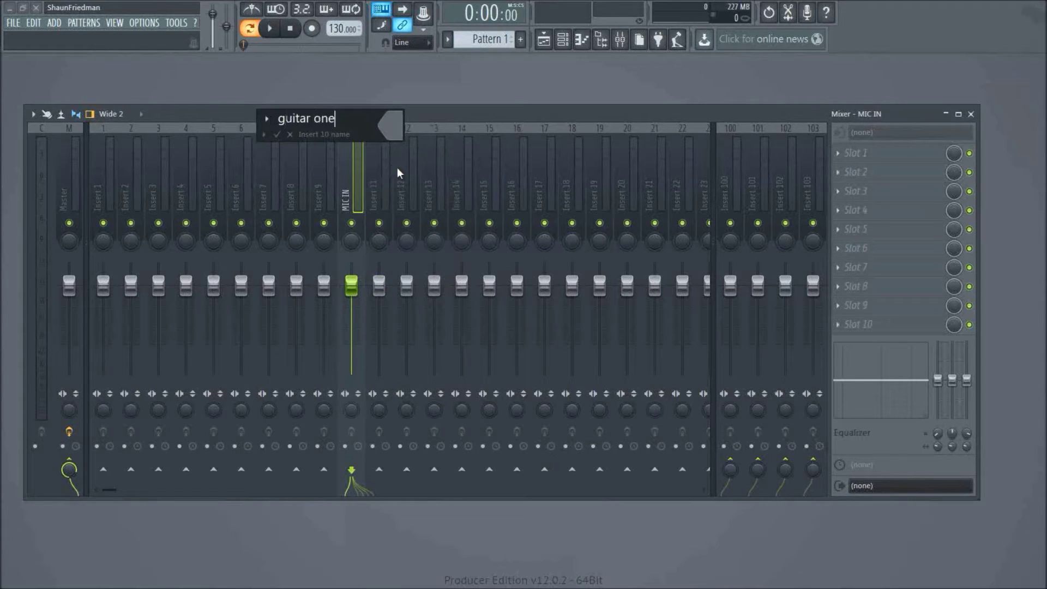
key(Return)
Rename insert 11 to 'bass' and insert 12 to 'Drum overheads'.
right_click(375, 182)
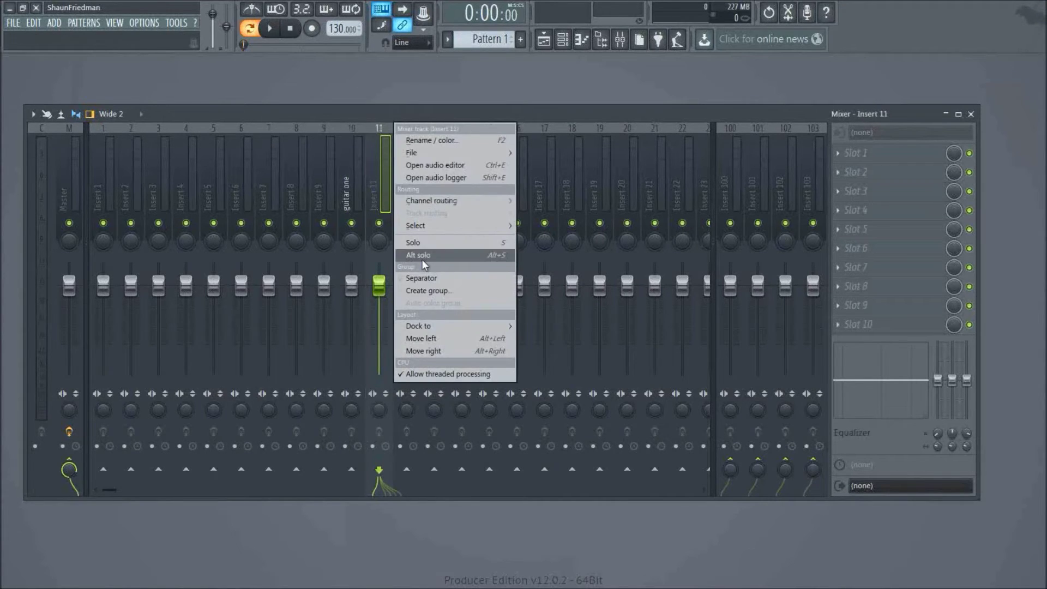
click(428, 140)
text(bass)
key(Return)
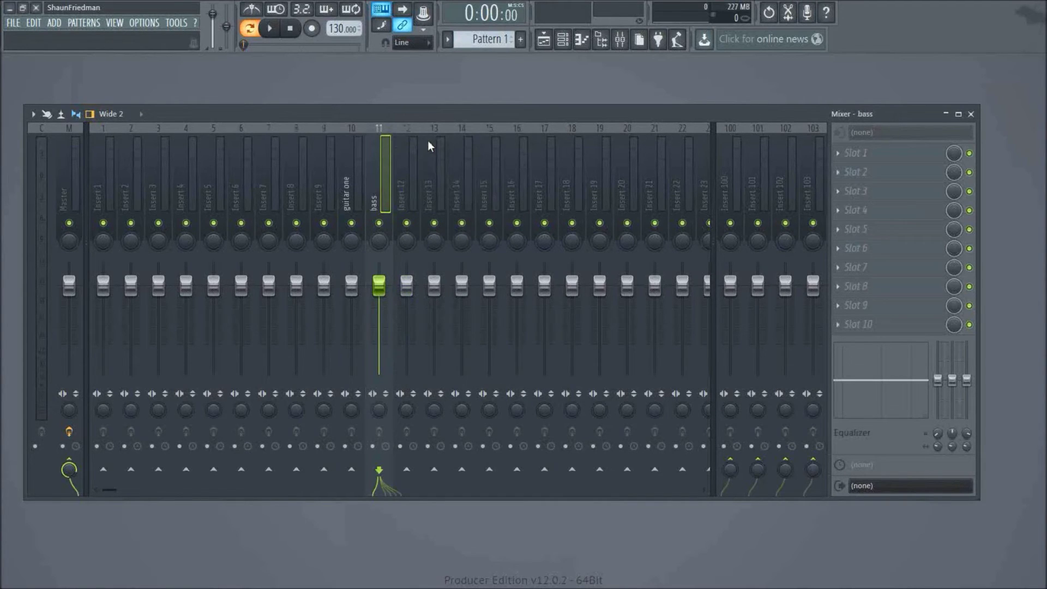
right_click(404, 169)
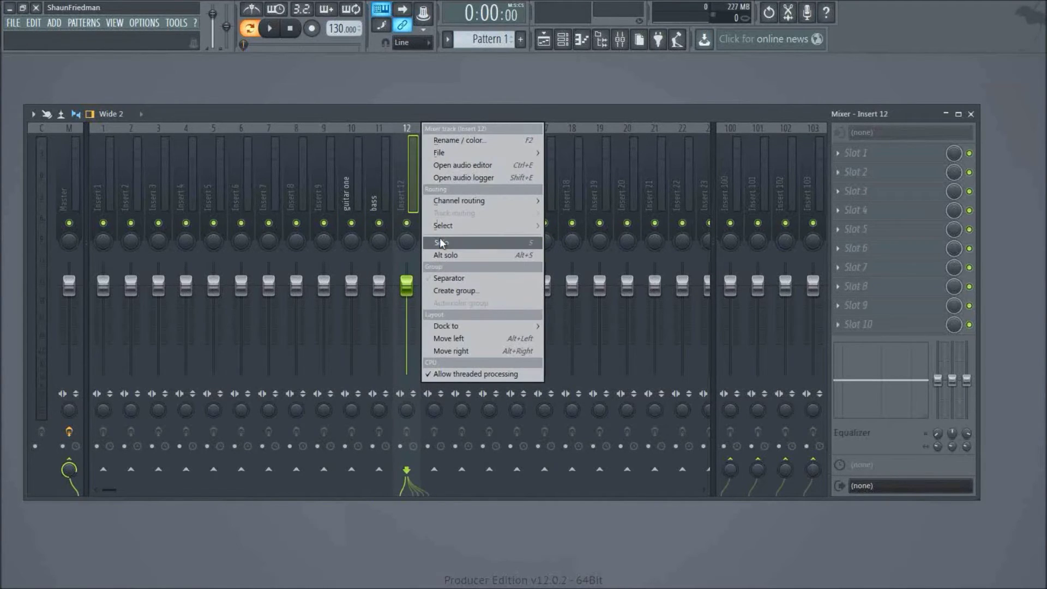
click(455, 140)
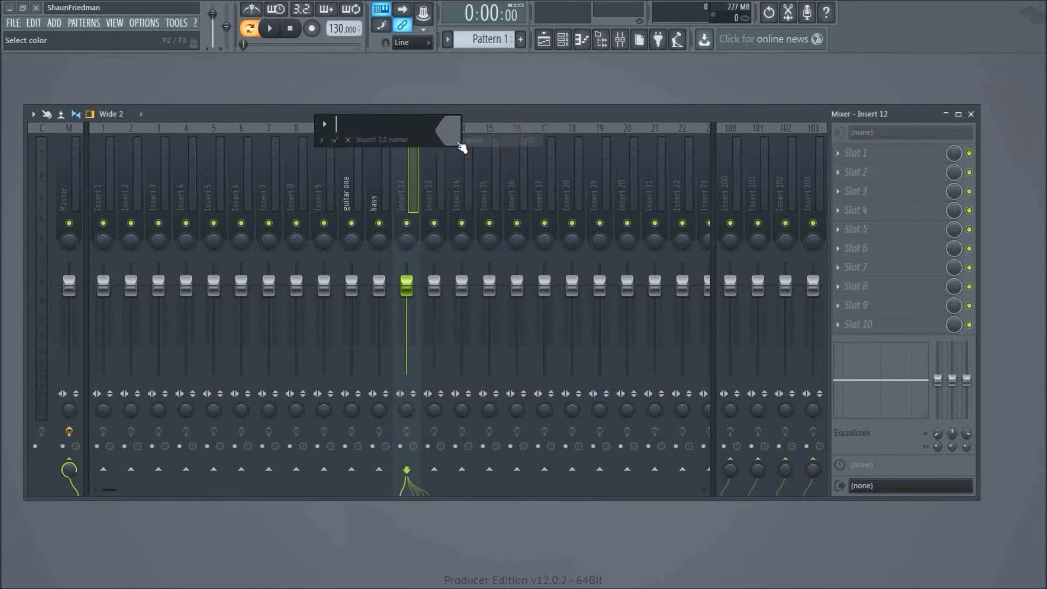
text(DRUM)
key(BackSpace)
key(BackSpace)
key(BackSpace)
text(rum overheads)
key(Return)
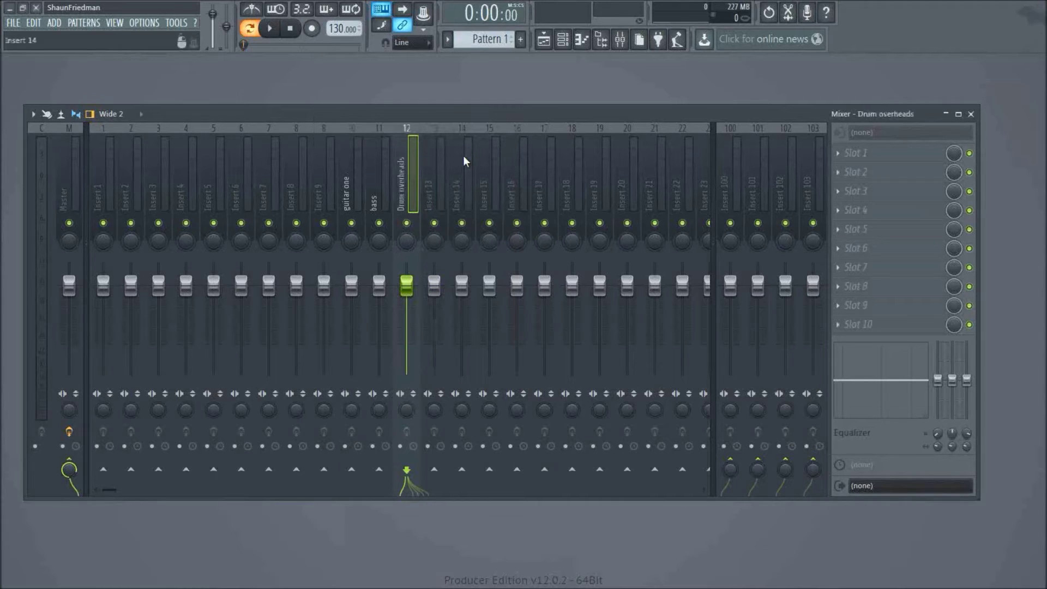
Select the guitar one, bass, Drum overheads, Master and Insert 13 tracks, then open Settings with F10.
click(351, 181)
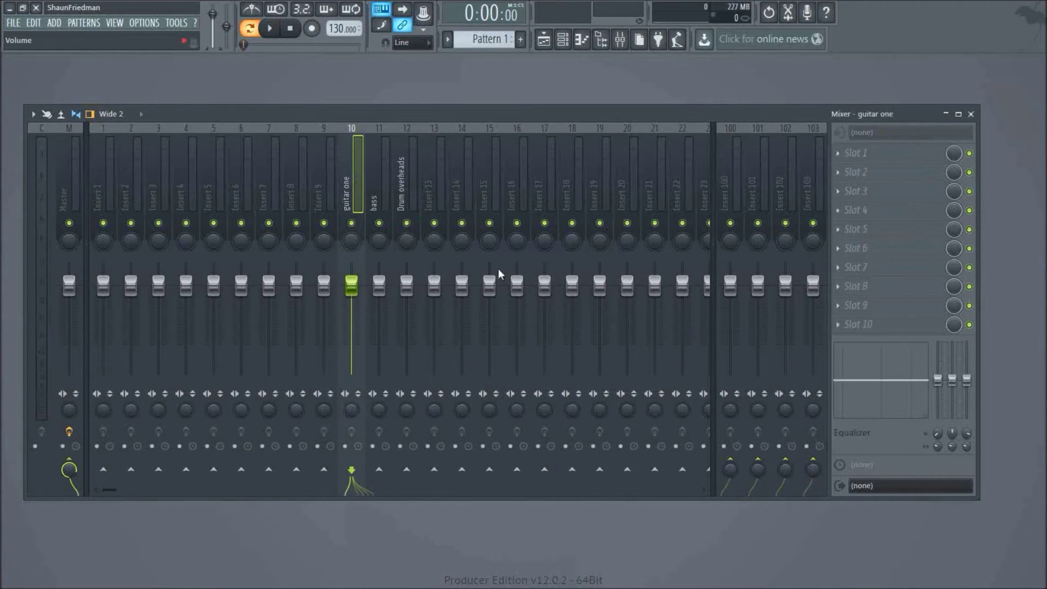
click(380, 178)
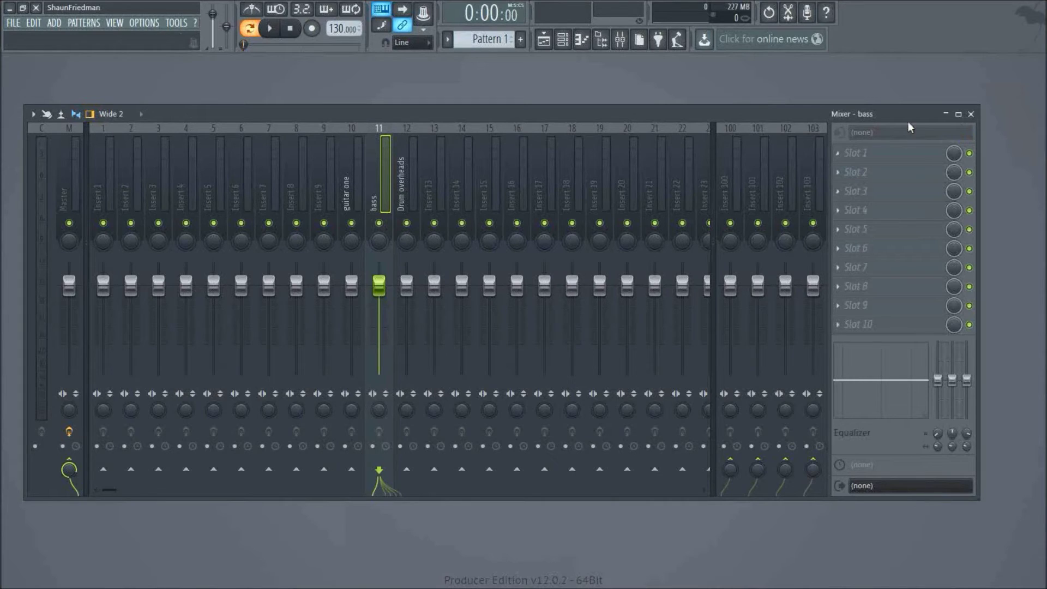
click(402, 163)
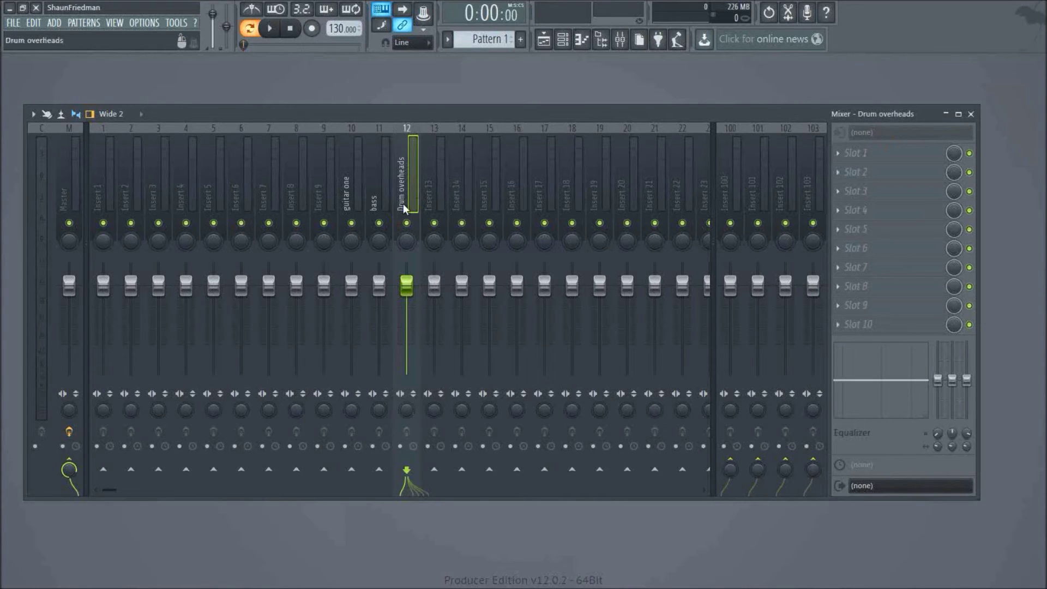
click(70, 198)
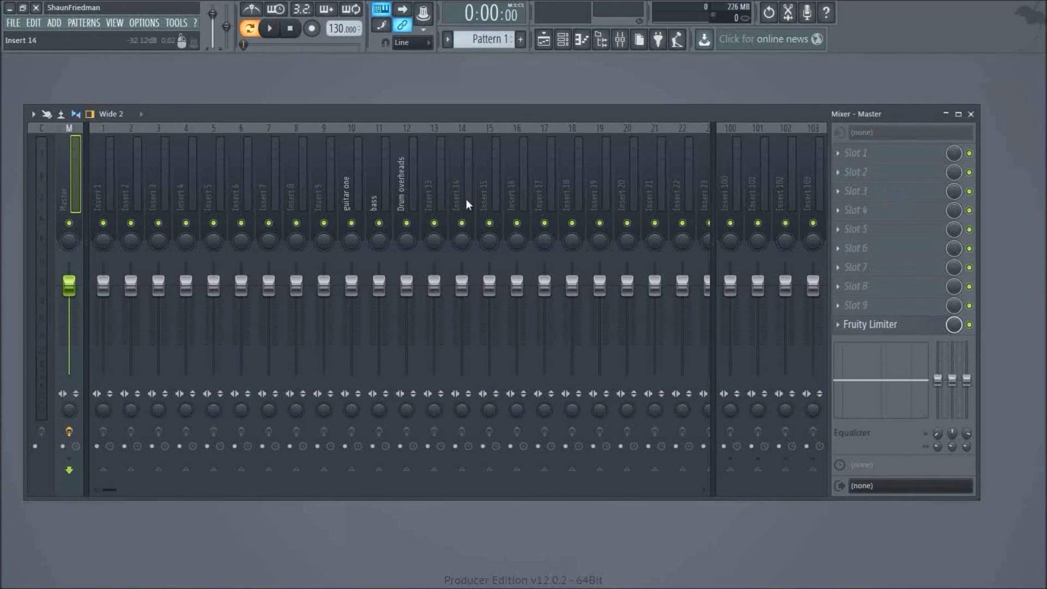
click(432, 194)
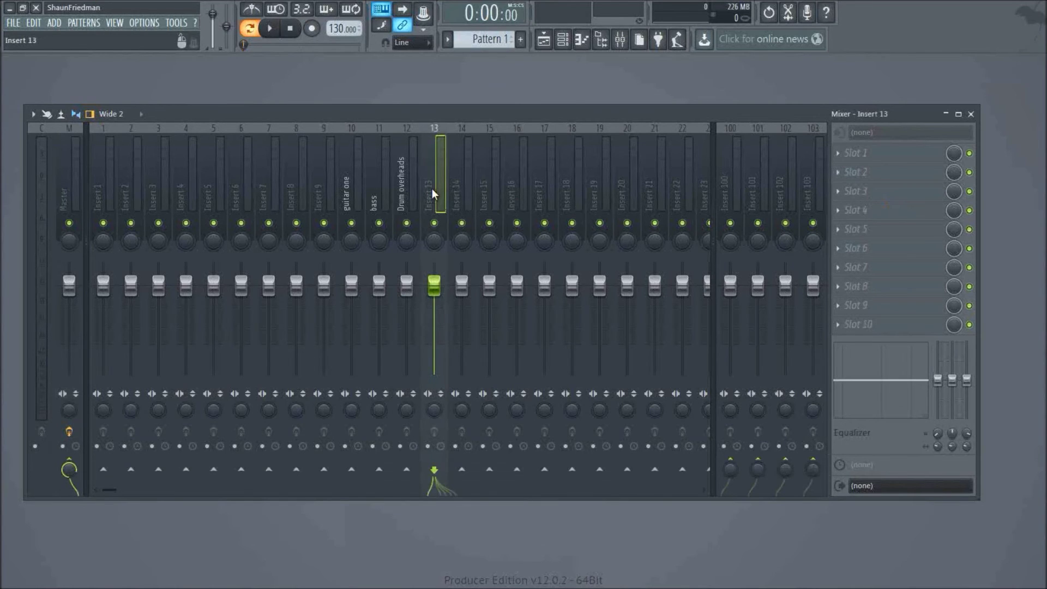
key(F10)
Switch the audio device to ASIO4ALL v2 and view then close its ASIO panel.
click(278, 104)
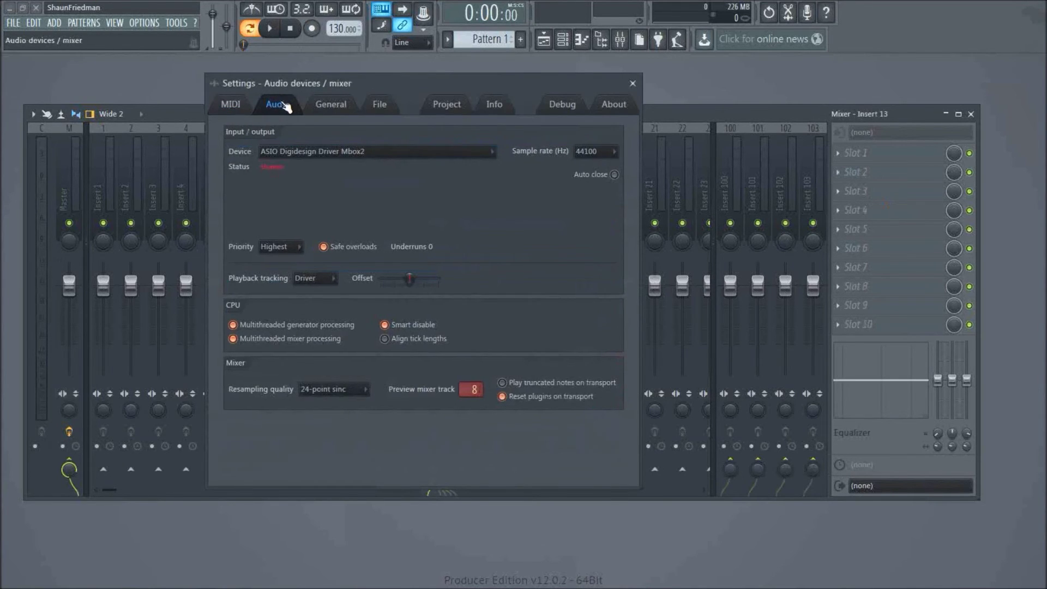
click(296, 151)
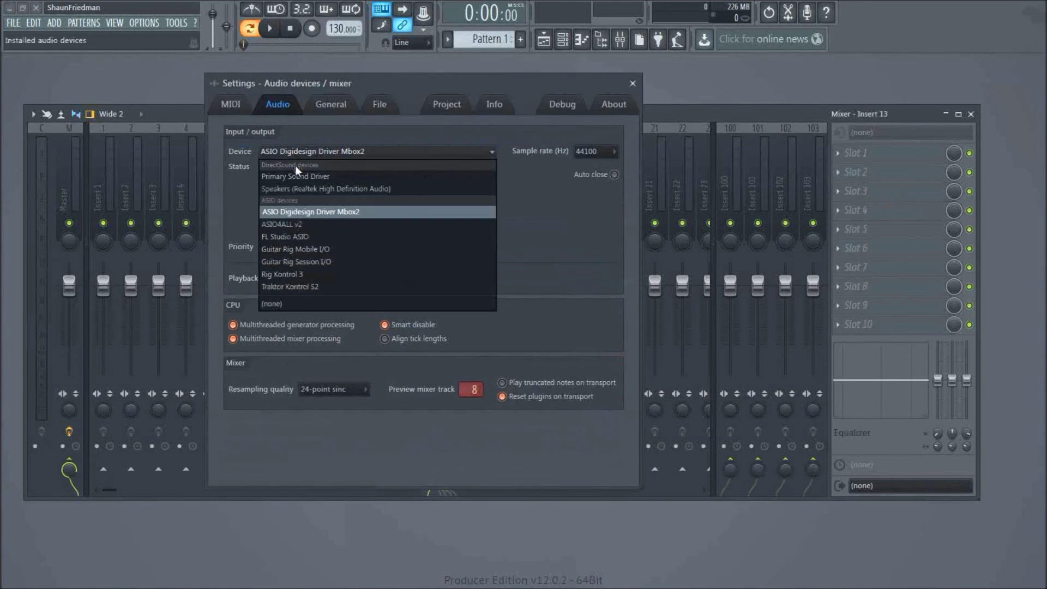
click(309, 224)
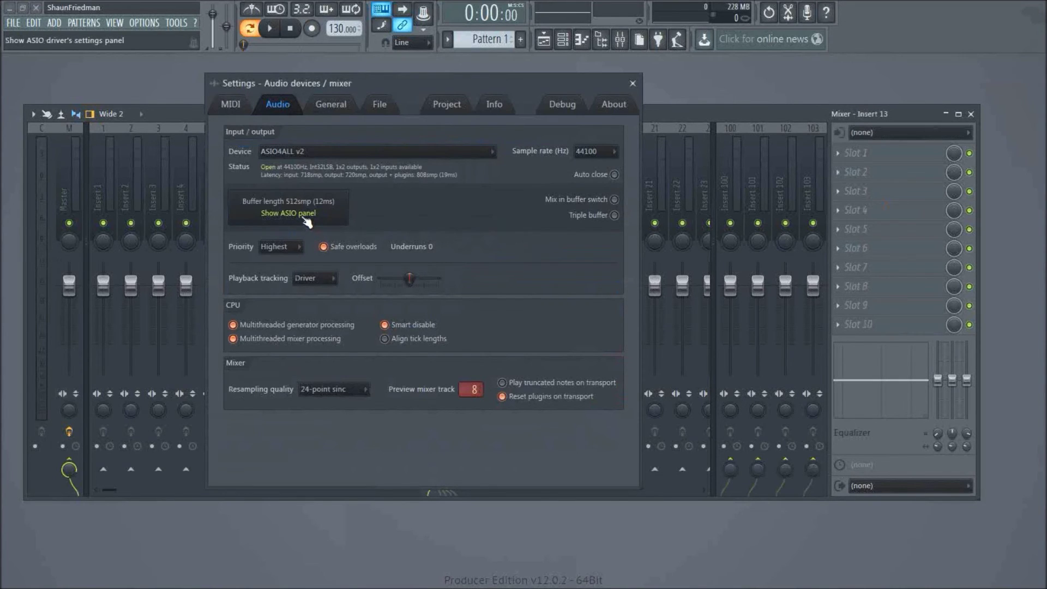
click(298, 212)
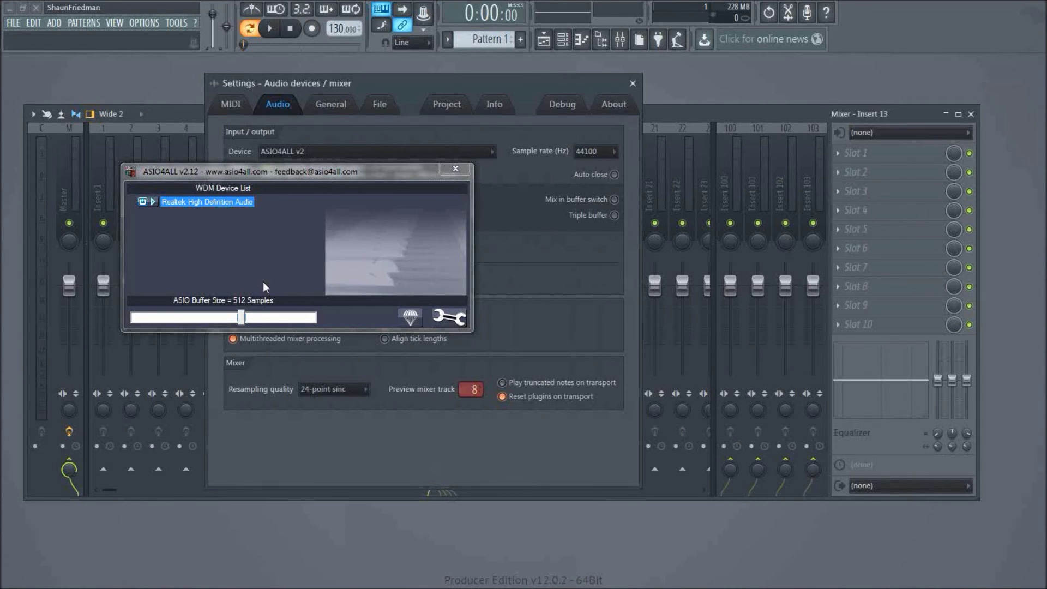
click(458, 172)
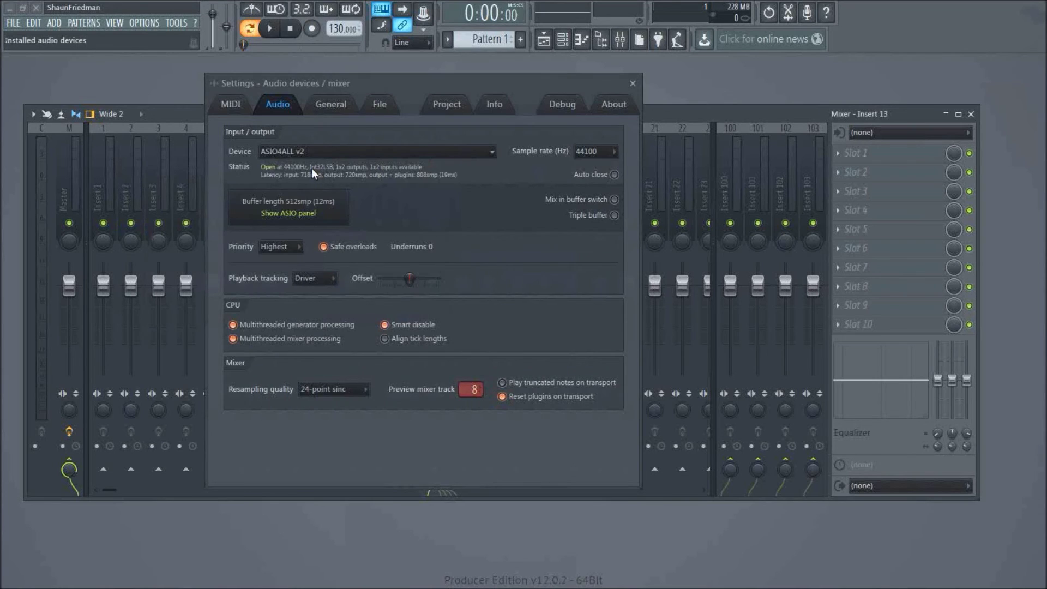
Set the audio device back to ASIO Digidesign Driver Mbox2 and dismiss the driver error.
click(313, 151)
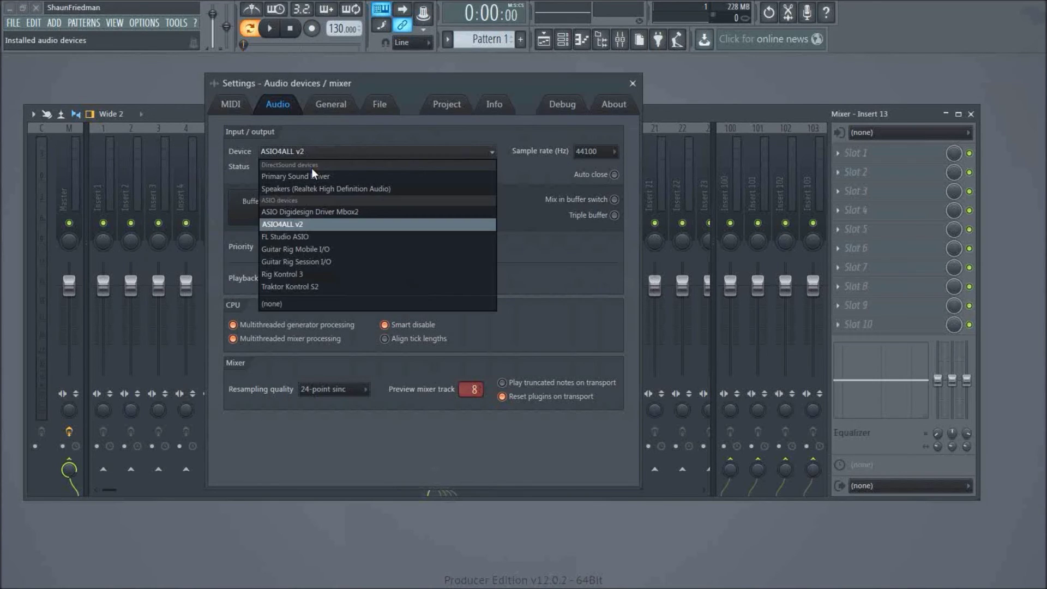
click(327, 214)
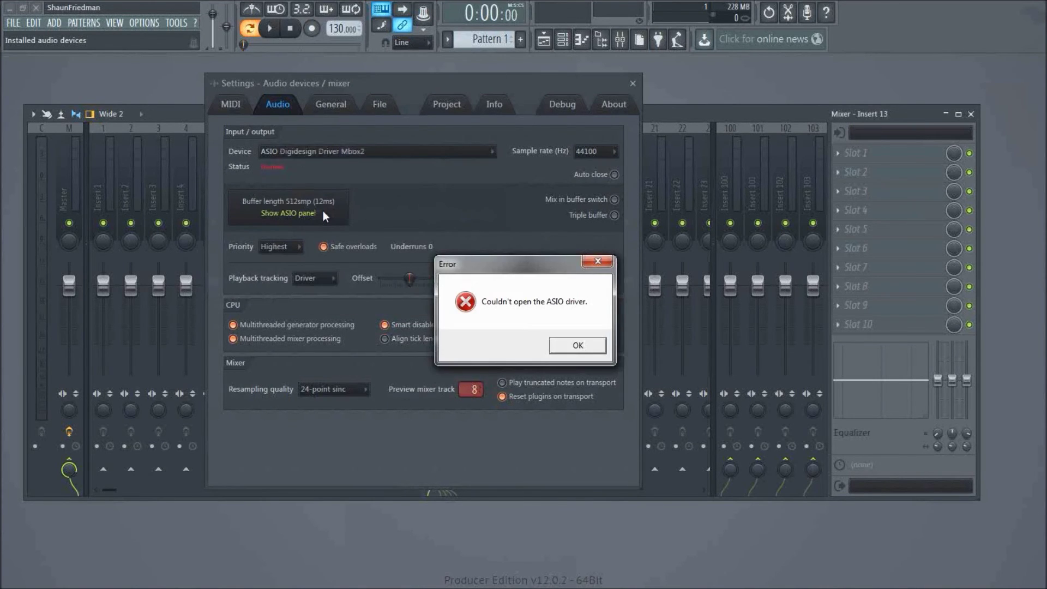
click(579, 343)
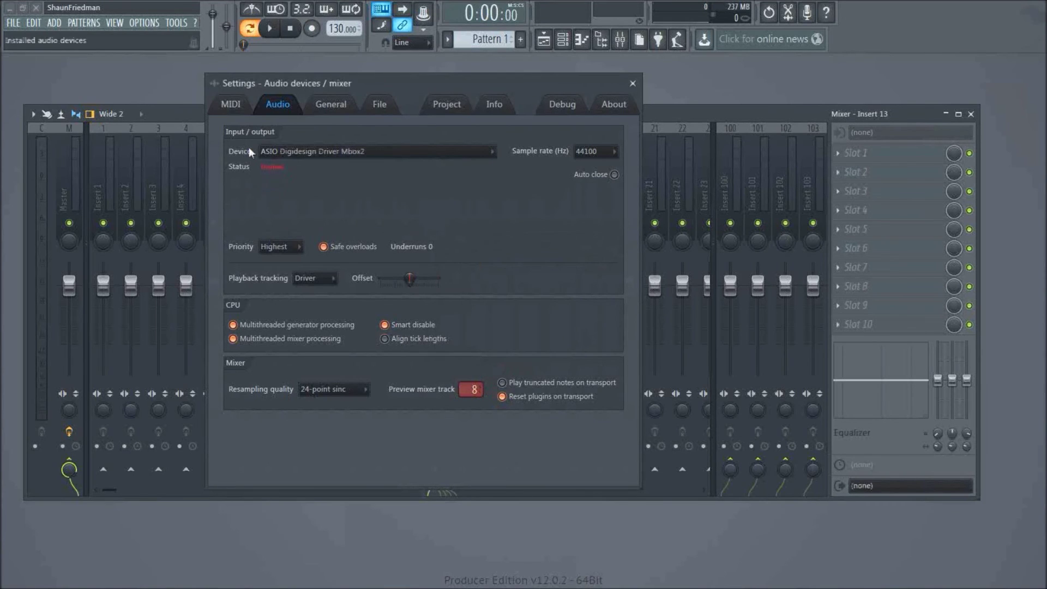